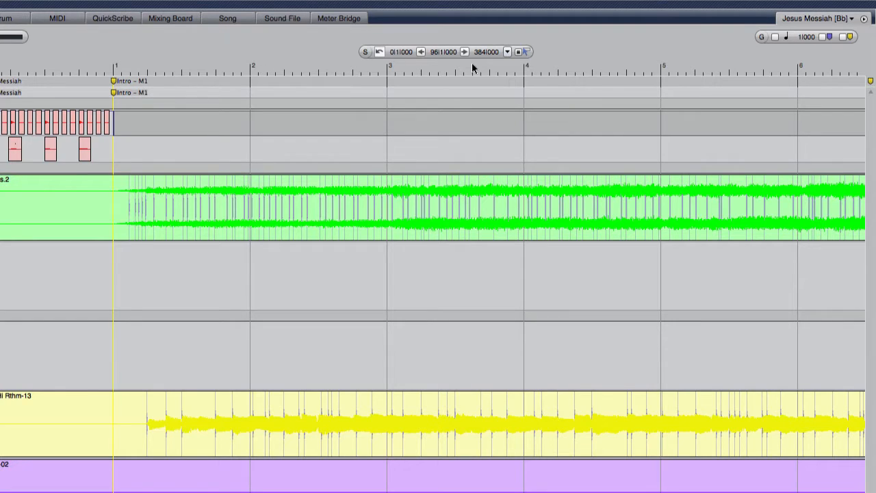
# Turn on the edit grid at a quarter-note value and move the playback position within the count-off measure.
pyautogui.click(775, 38)
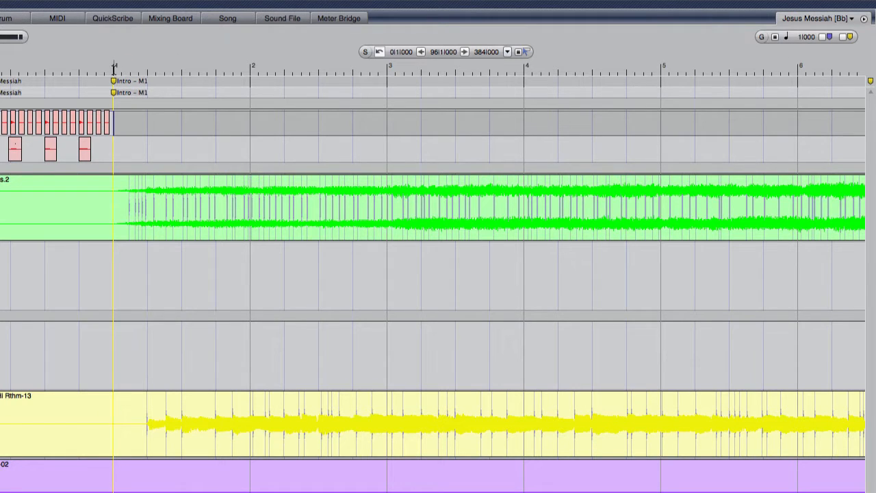
pyautogui.moveTo(116, 67)
pyautogui.mouseDown()
pyautogui.moveTo(133, 71)
pyautogui.moveTo(120, 69)
pyautogui.mouseUp()
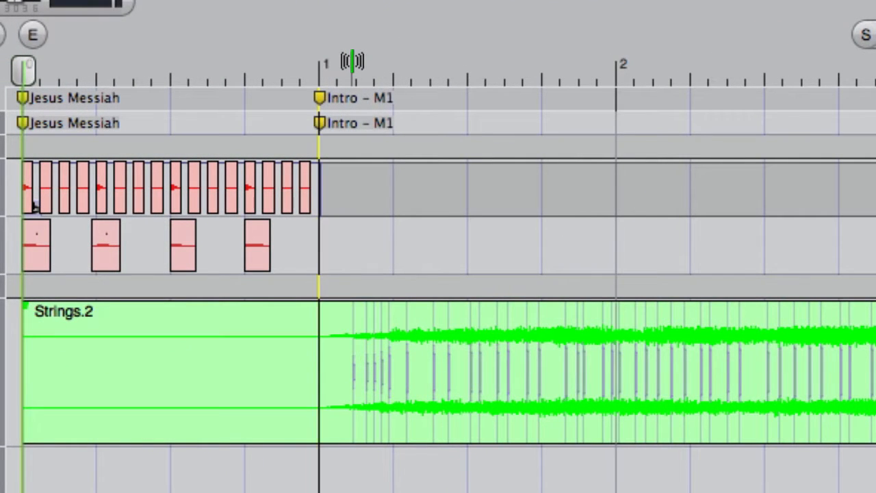
pyautogui.moveTo(352, 62); pyautogui.dragTo(241, 55)
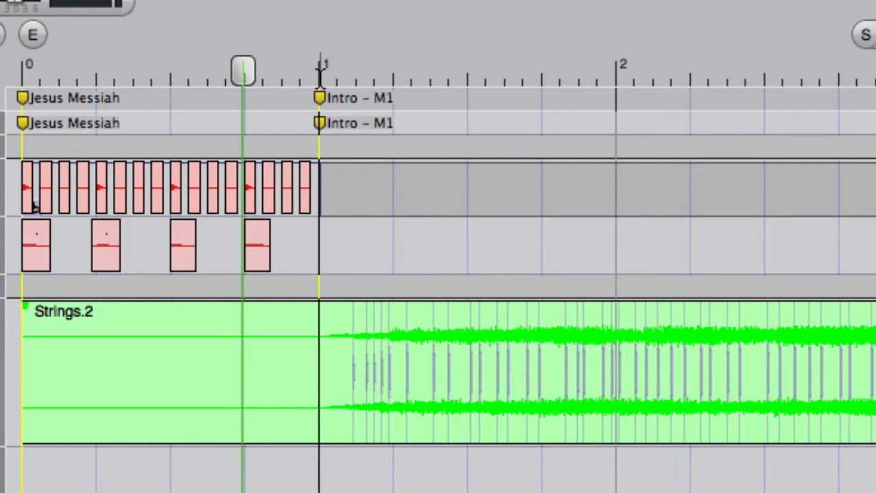
# Snip the range from the Intro marker at measure 1 to the Bridge marker at measure 63 out of all tracks.
pyautogui.moveTo(347, 77); pyautogui.dragTo(855, 71)
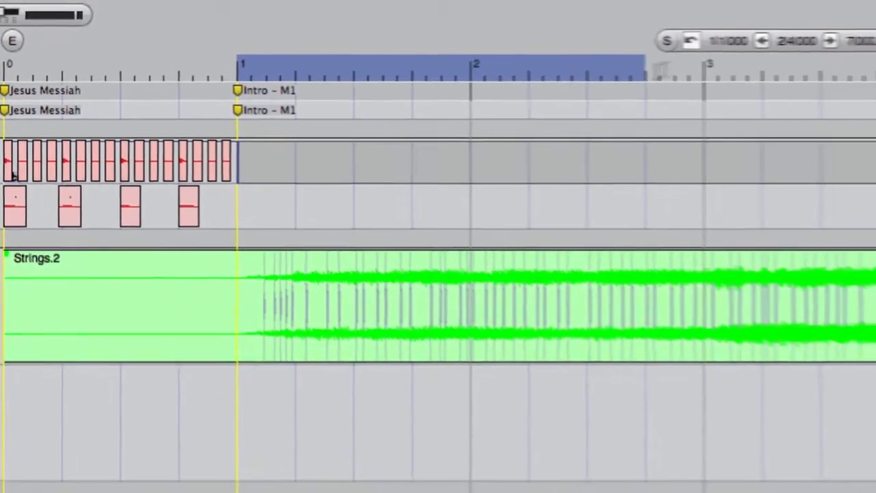
pyautogui.moveTo(658, 69); pyautogui.dragTo(684, 55)
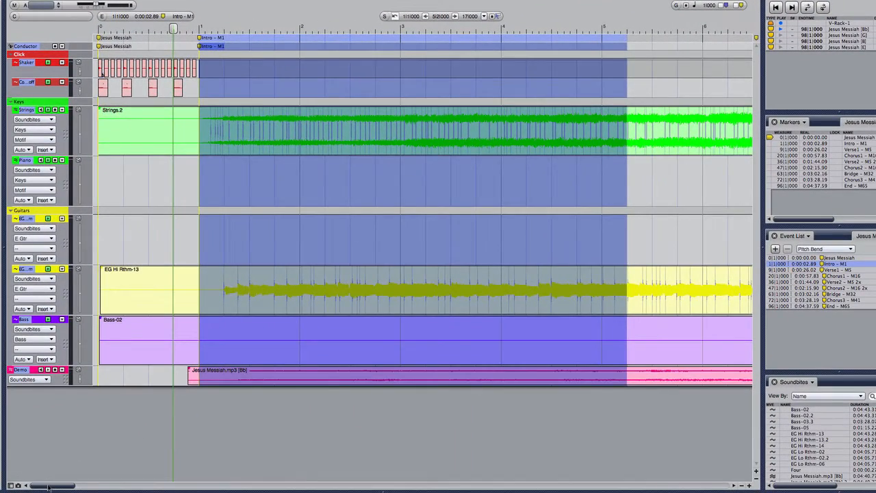
pyautogui.moveTo(48, 486); pyautogui.dragTo(455, 488)
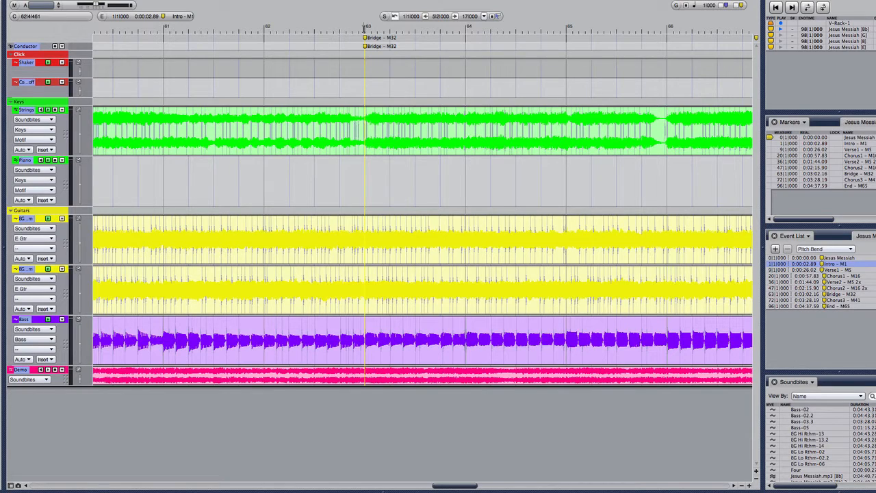
pyautogui.keyDown('shift'); pyautogui.click(364, 28); pyautogui.keyUp('shift')
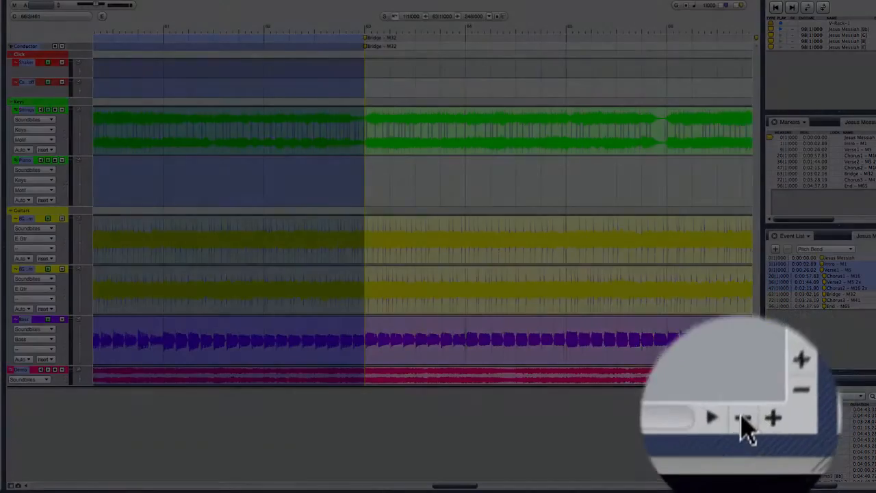
pyautogui.click(742, 487)
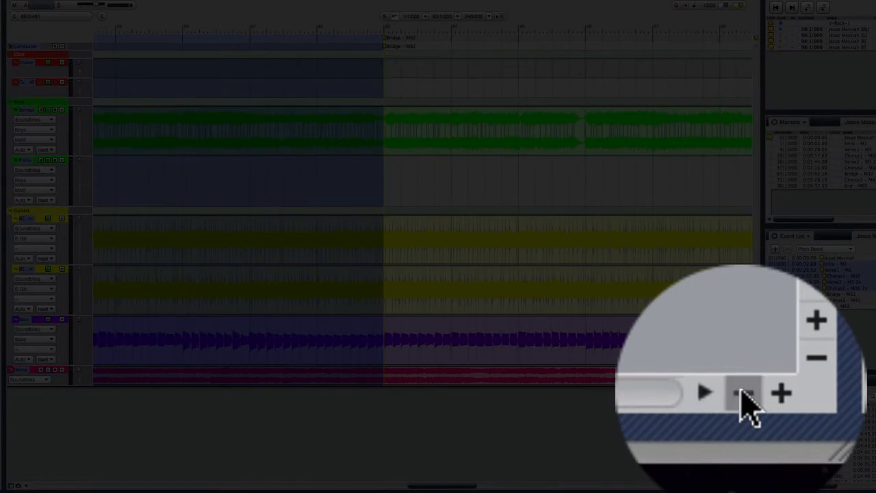
pyautogui.click(742, 486)
pyautogui.click(741, 485)
pyautogui.click(742, 485)
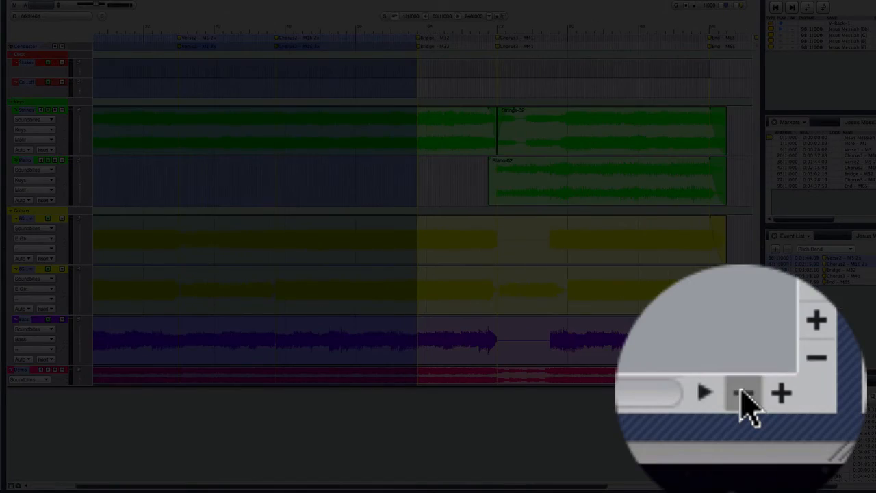
pyautogui.click(742, 486)
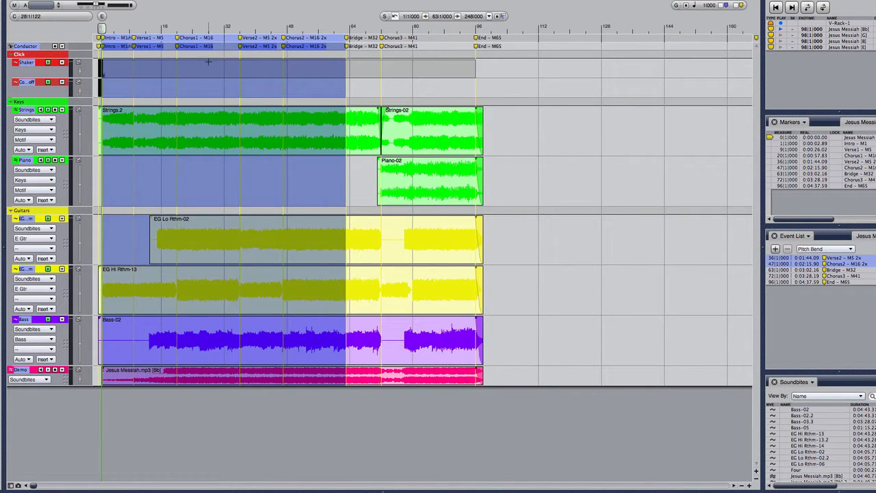
pyautogui.click(749, 485)
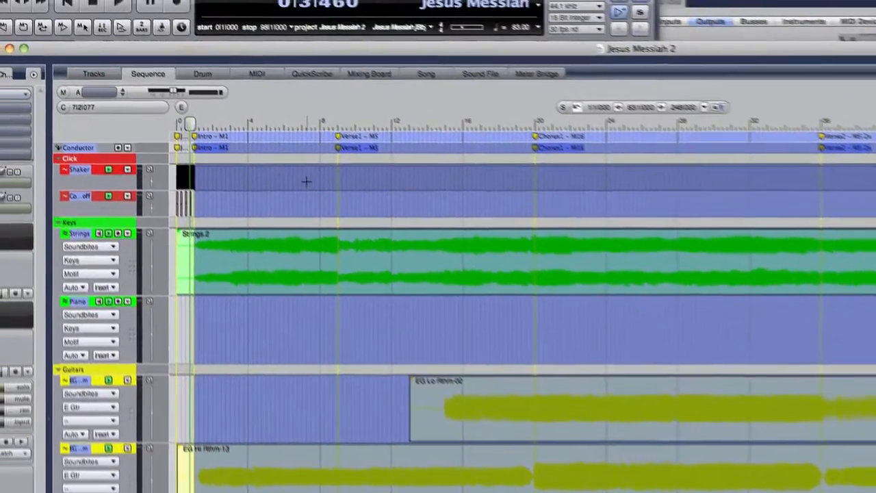
pyautogui.click(198, 7)
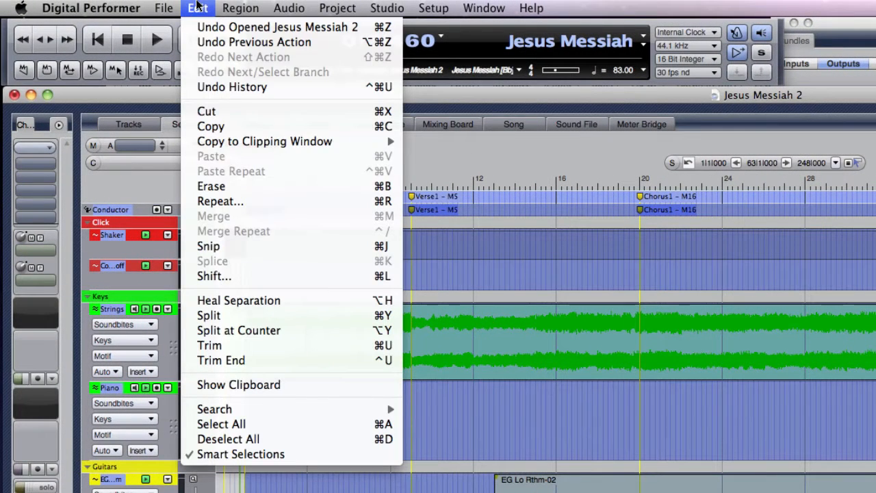
pyautogui.click(216, 245)
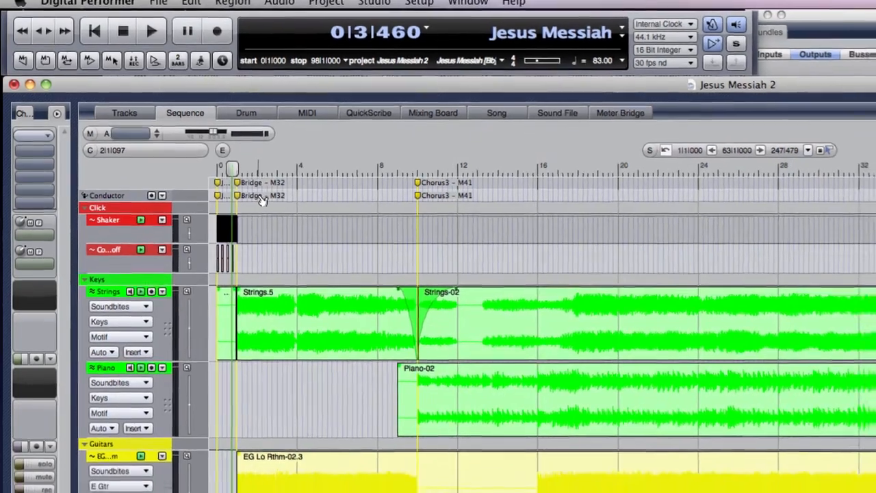
# Delete the leftover Strings, EG Hi Rthm and Bass soundbites in the count-off measure before the Bridge marker.
pyautogui.press('super+Down')
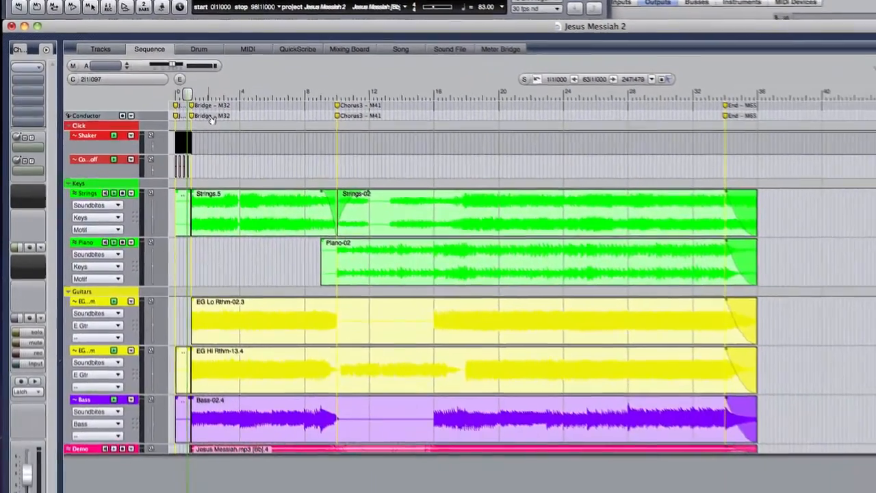
pyautogui.press('super+Up')
pyautogui.press('super+Right')
pyautogui.press('super+Right')
pyautogui.press('super+Right')
pyautogui.press('super+Right')
pyautogui.press('super+Right')
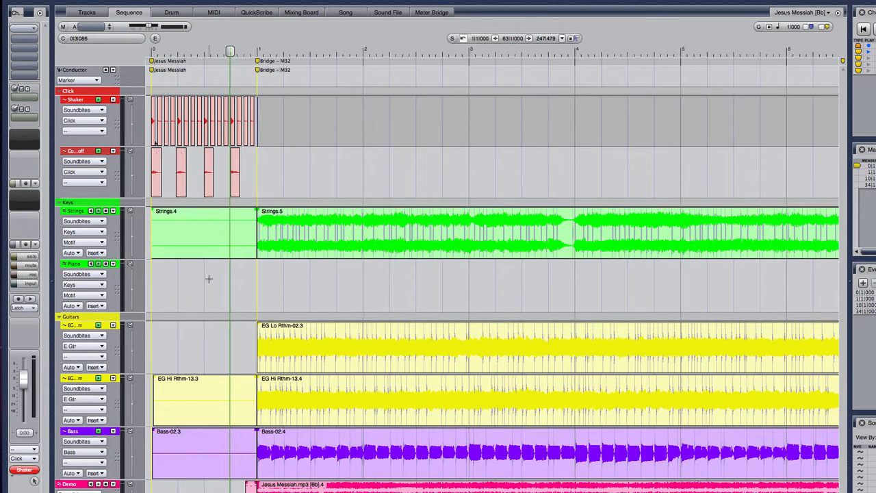
pyautogui.click(211, 237)
pyautogui.press('Delete')
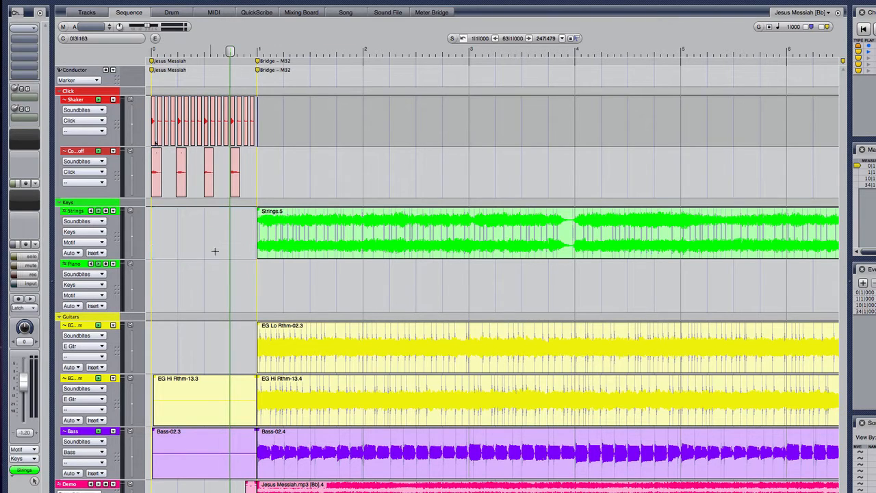
pyautogui.click(194, 388)
pyautogui.press('Delete')
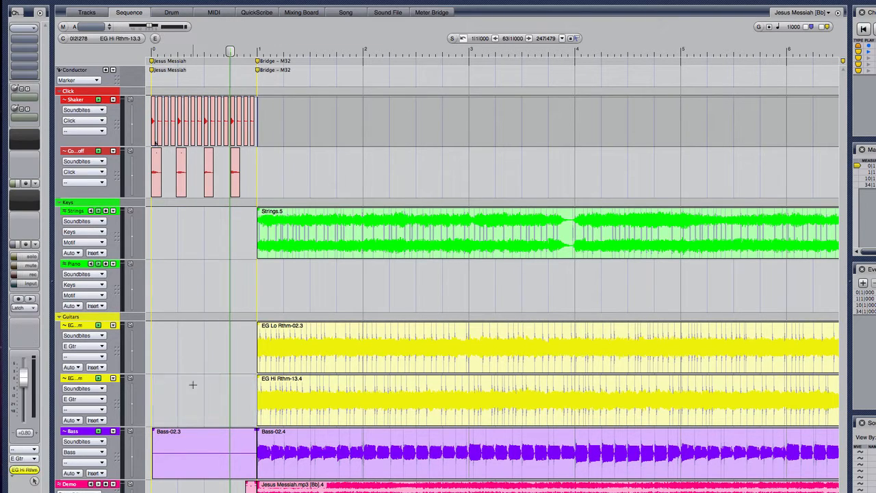
pyautogui.click(197, 463)
pyautogui.press('Delete')
# Delete the Strings soundbite that spans from the Bridge marker to the Chorus3 marker.
pyautogui.hscroll(5, 212, 350)
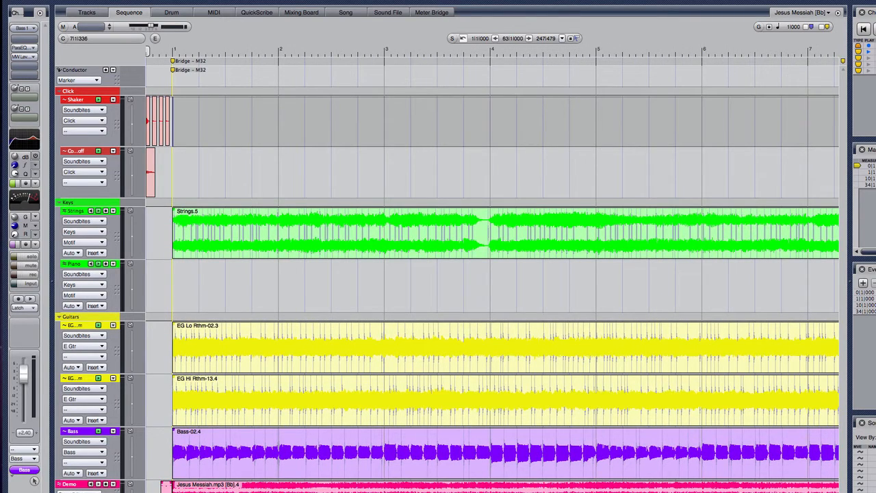
pyautogui.press('super+Left')
pyautogui.press('super+Left')
pyautogui.press('super+Left')
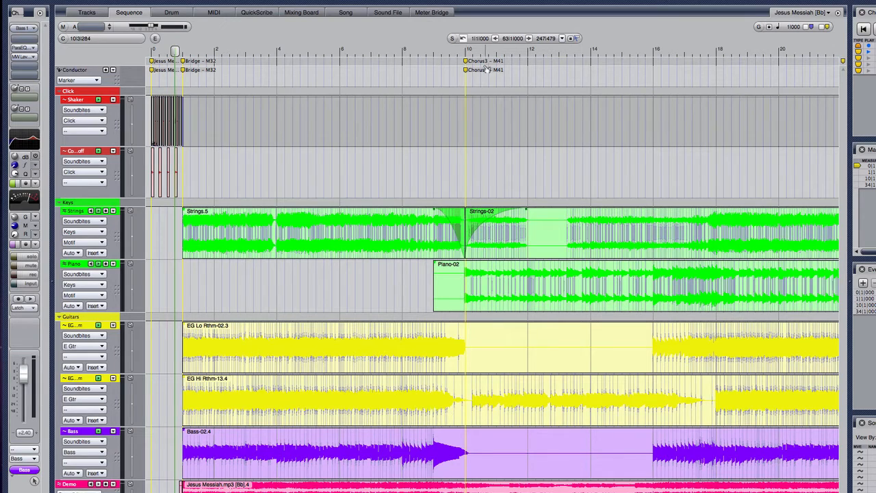
pyautogui.click(280, 241)
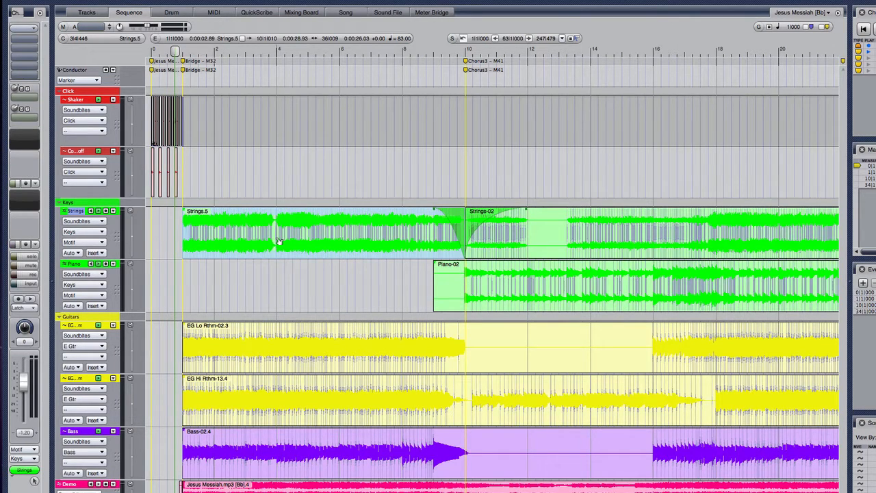
pyautogui.press('Delete')
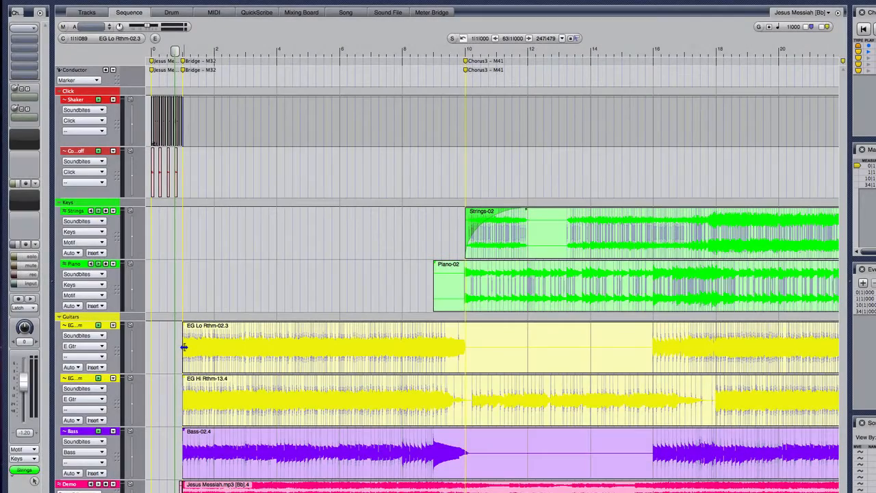
# Trim the starts of the EG Lo Rthm, EG Hi Rthm and Bass soundbites to just after the Chorus3 marker at measure 10.
pyautogui.moveTo(184, 347); pyautogui.dragTo(289, 348)
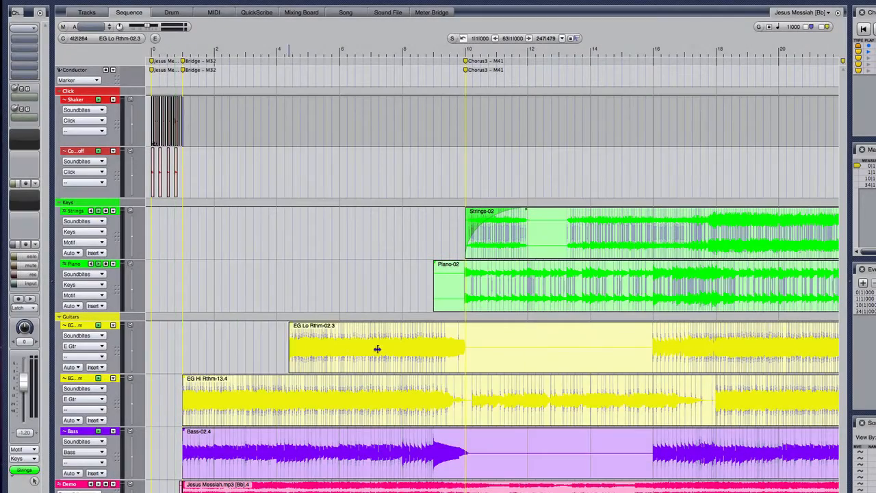
pyautogui.moveTo(377, 349); pyautogui.dragTo(483, 360)
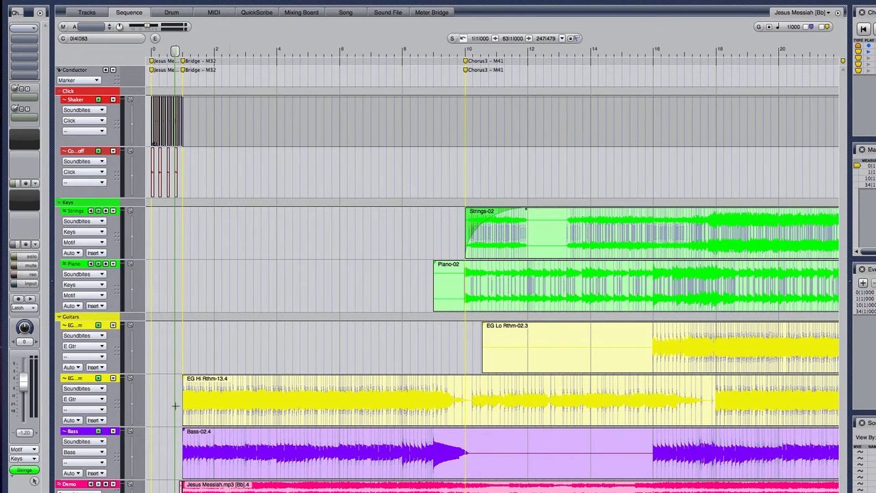
pyautogui.moveTo(183, 405); pyautogui.dragTo(469, 417)
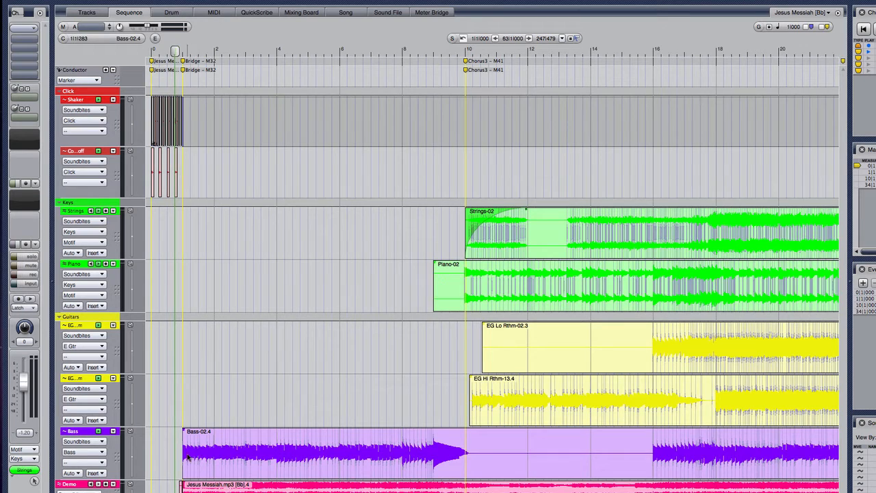
pyautogui.moveTo(183, 452); pyautogui.dragTo(486, 452)
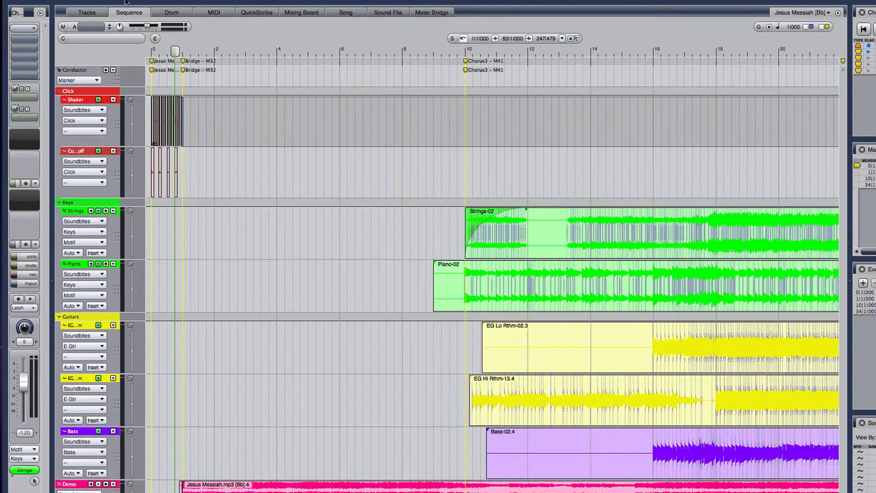
# Play the edited sequence from the beginning and skip ahead to just before the Chorus3 marker to check the entrance.
pyautogui.press('Return')
pyautogui.press('space')
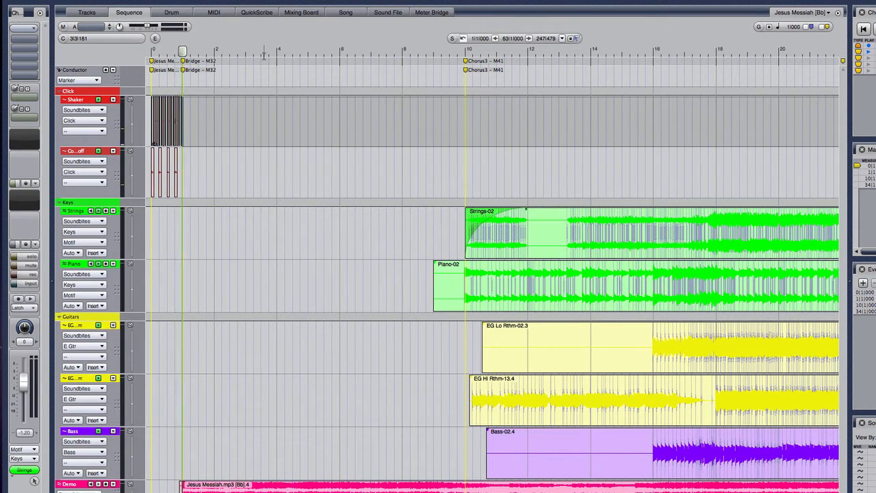
pyautogui.click(452, 49)
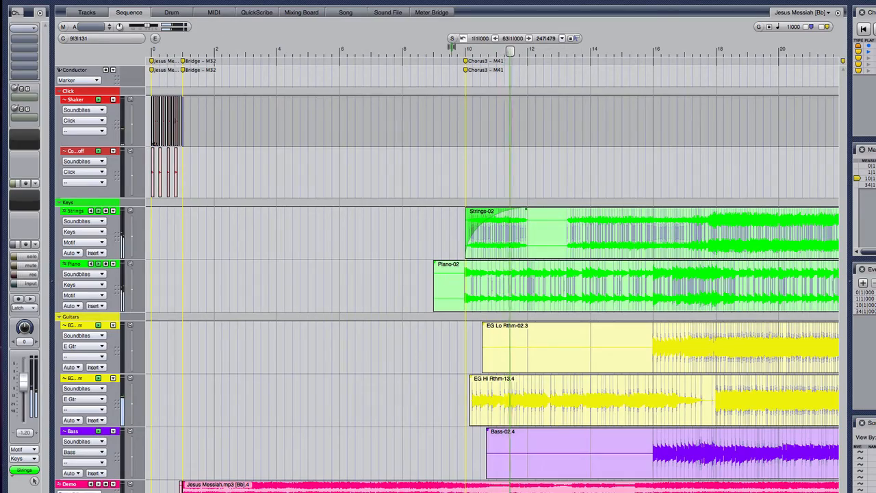
pyautogui.press('space')
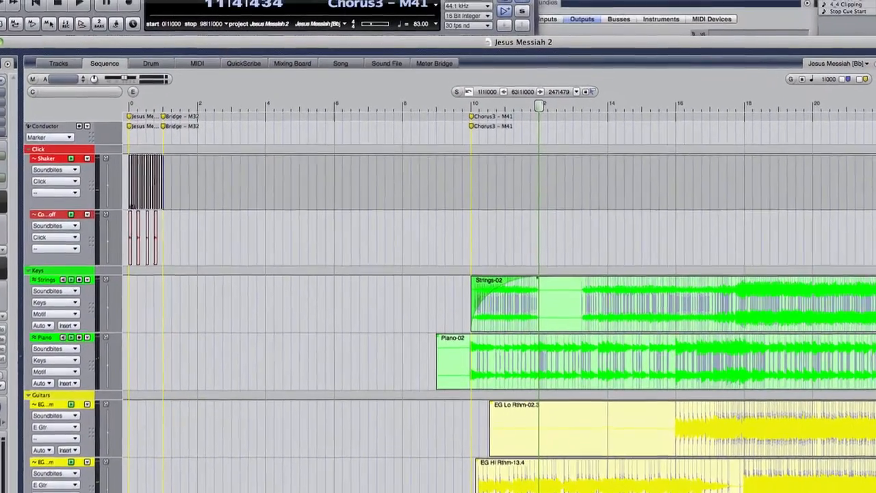
# Clear the loop from the Shaker soundbites in the count-off measure, from 0|1|000 to 1|1|000.
pyautogui.hscroll(10, 492, 308)
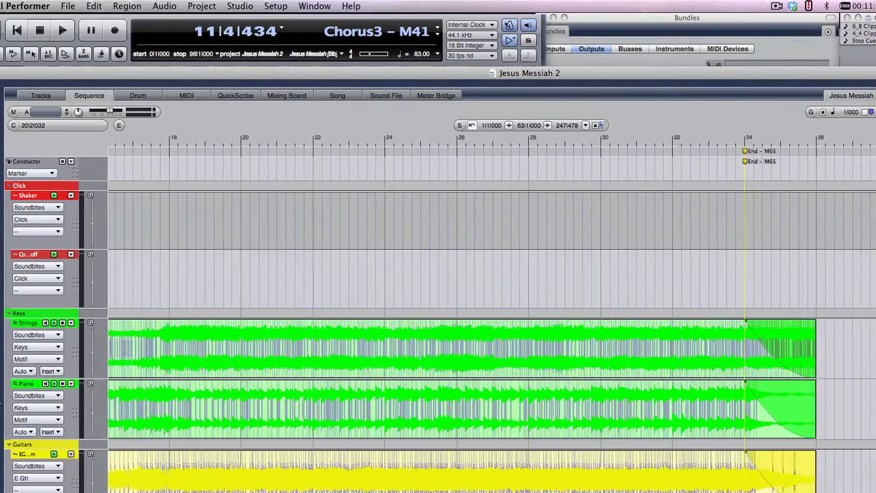
pyautogui.hscroll(4, 492, 308)
pyautogui.hscroll(-14, 491, 308)
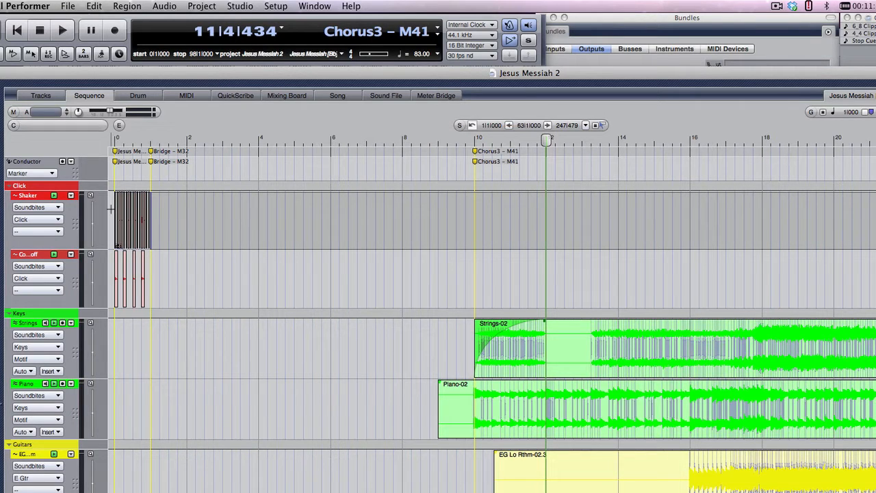
pyautogui.moveTo(114, 209); pyautogui.dragTo(155, 217)
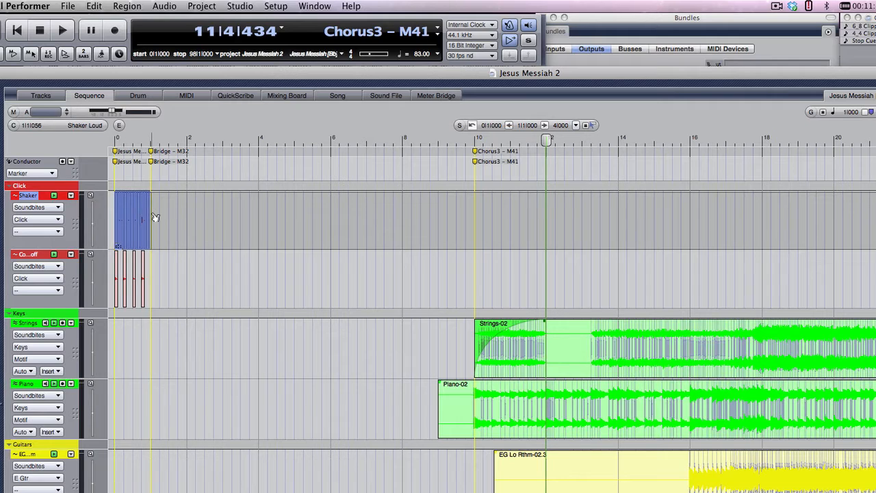
pyautogui.click(109, 214)
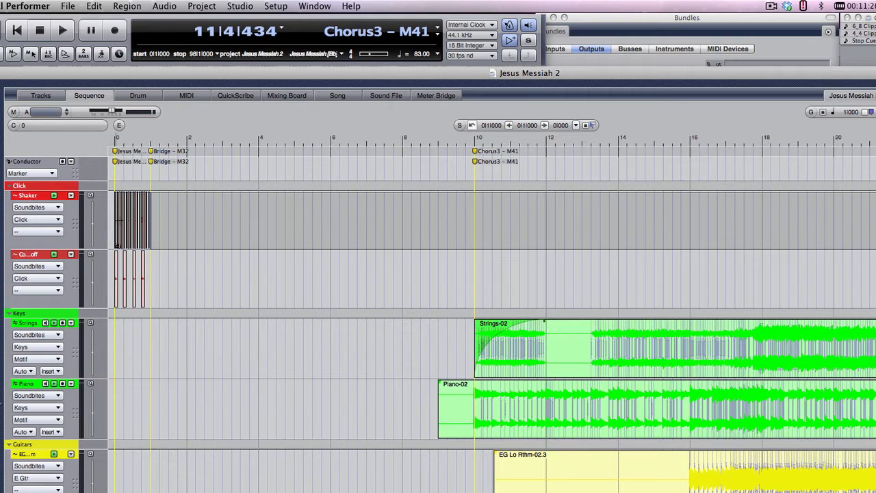
pyautogui.moveTo(115, 220); pyautogui.dragTo(152, 223)
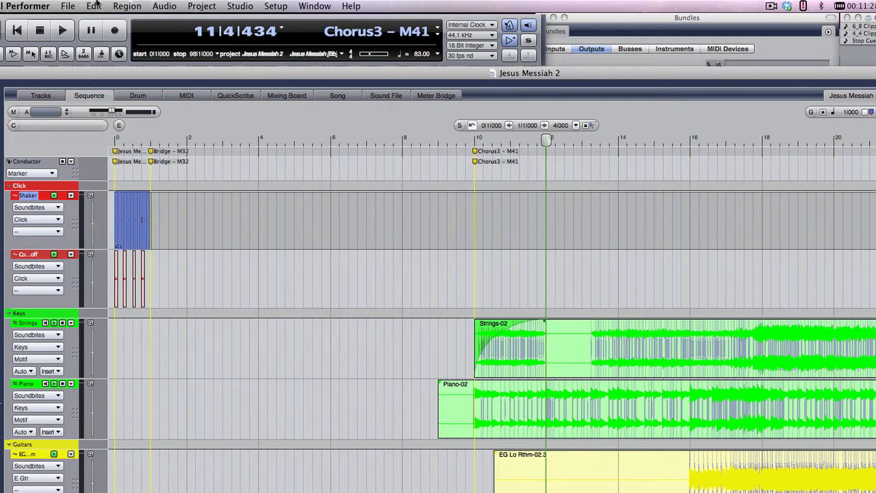
pyautogui.click(94, 6)
pyautogui.moveTo(129, 5)
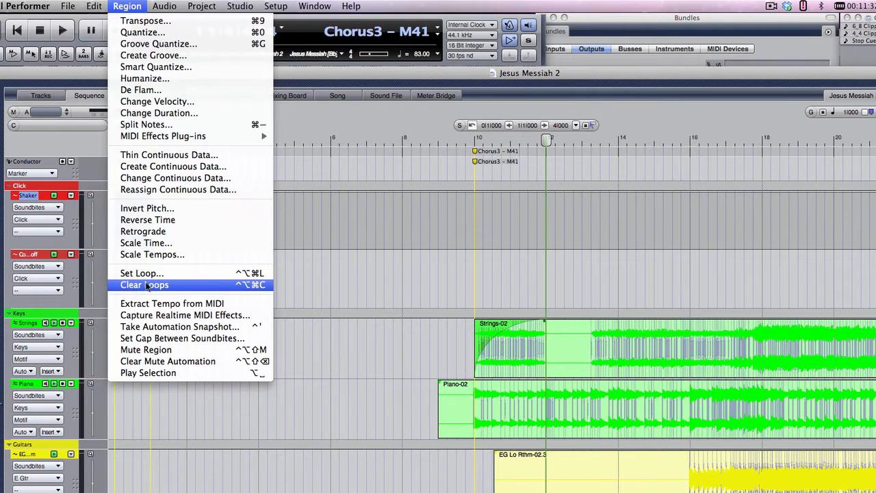
pyautogui.click(147, 286)
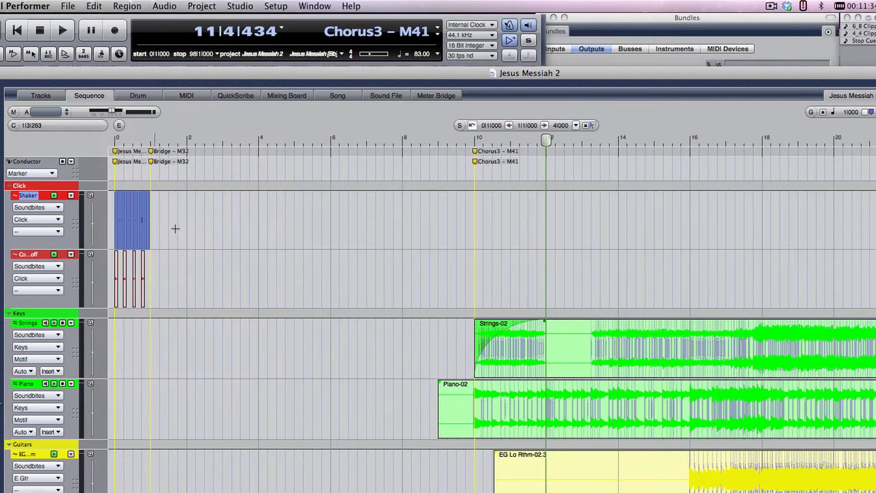
# Loop the selected Shaker soundbites from 0|1|000 to 1|1|000, playing 34 times.
pyautogui.hscroll(15, 492, 312)
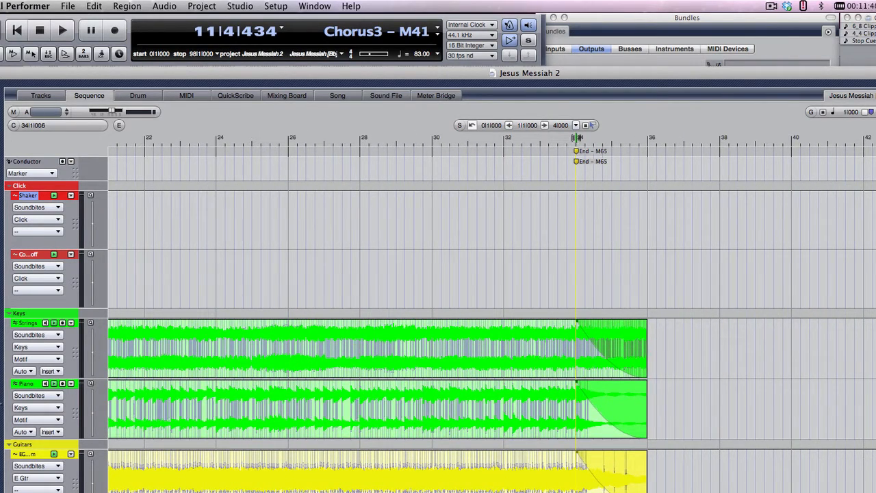
pyautogui.click(95, 6)
pyautogui.moveTo(118, 6)
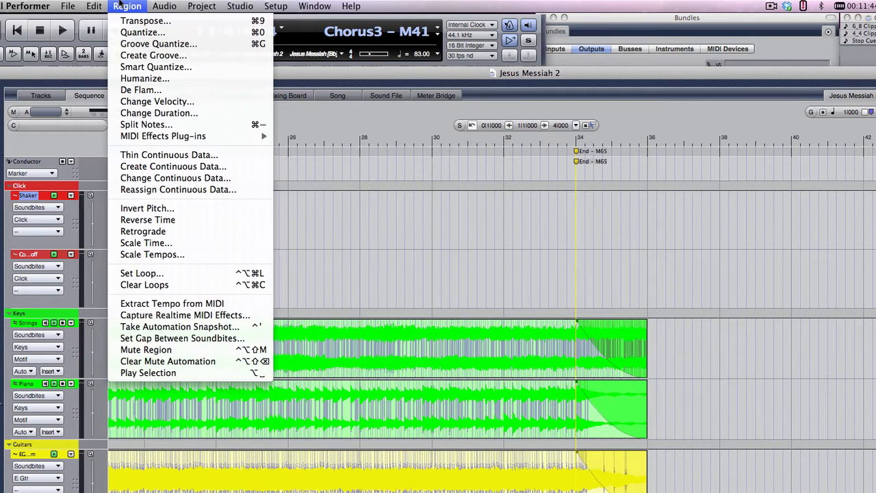
pyautogui.click(130, 273)
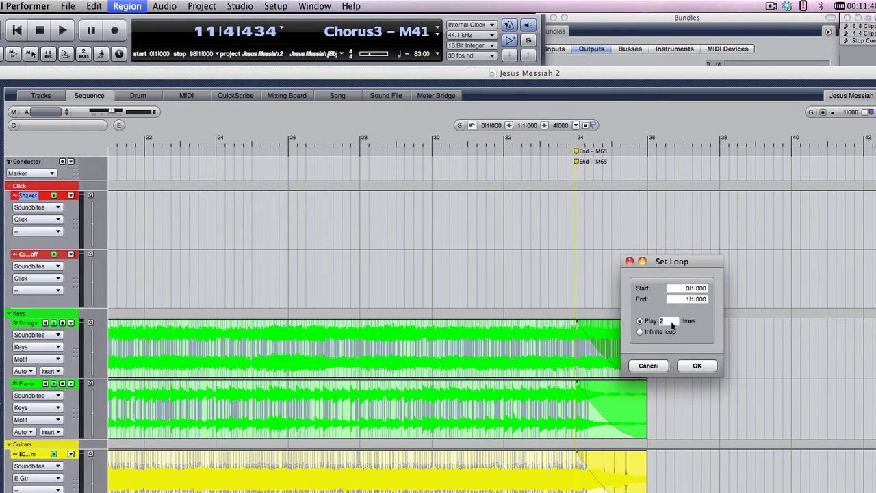
pyautogui.write('34')
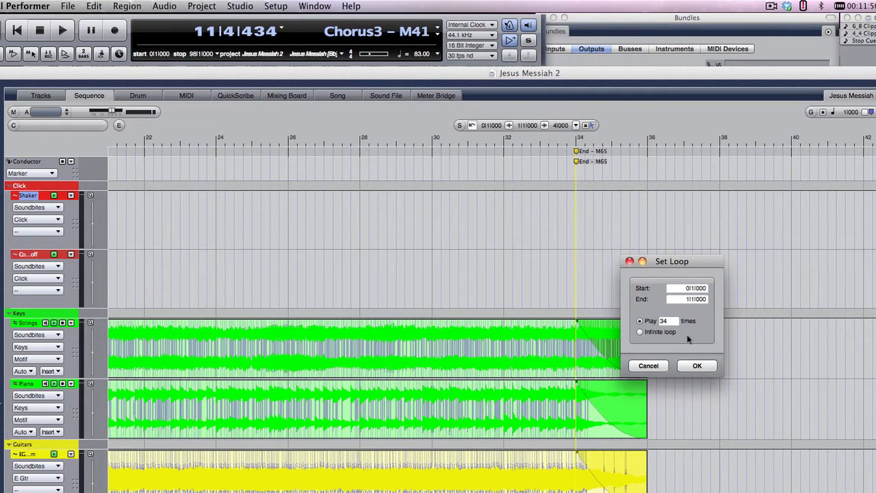
pyautogui.click(698, 366)
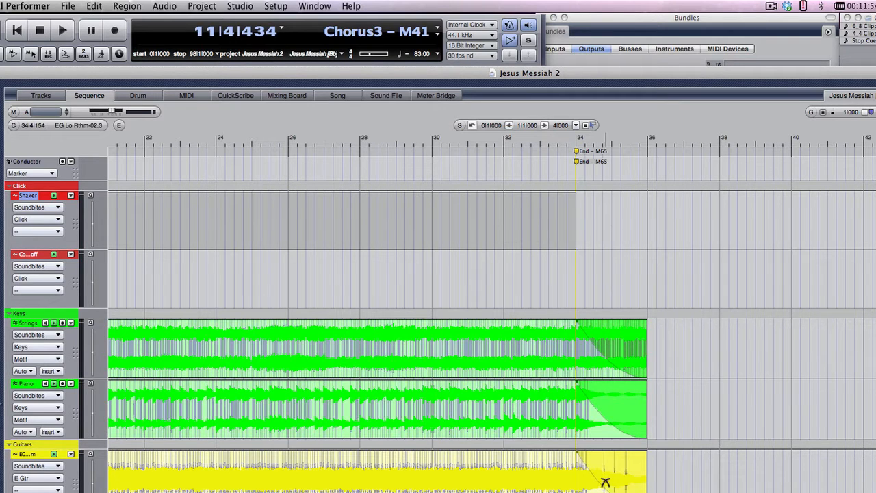
# Play the sequence from measure 32, just before the End marker, to check how the song and click loop end.
pyautogui.hscroll(-15, 493, 315)
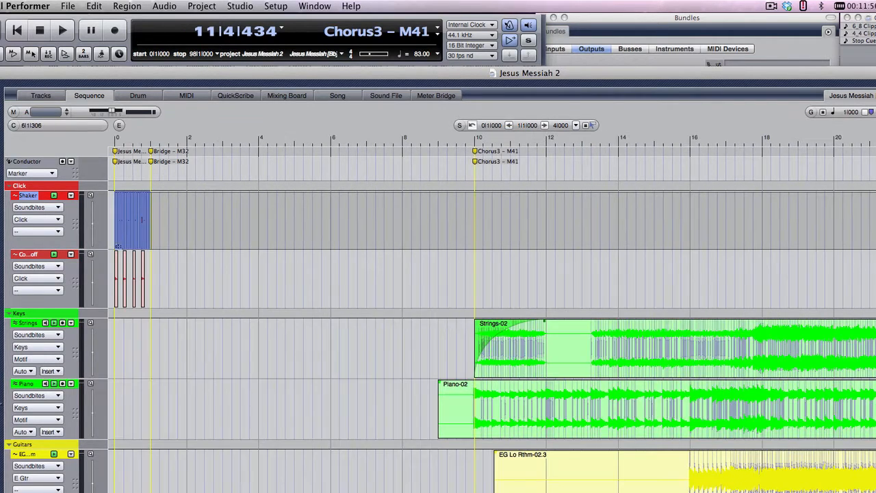
pyautogui.hscroll(15, 468, 293)
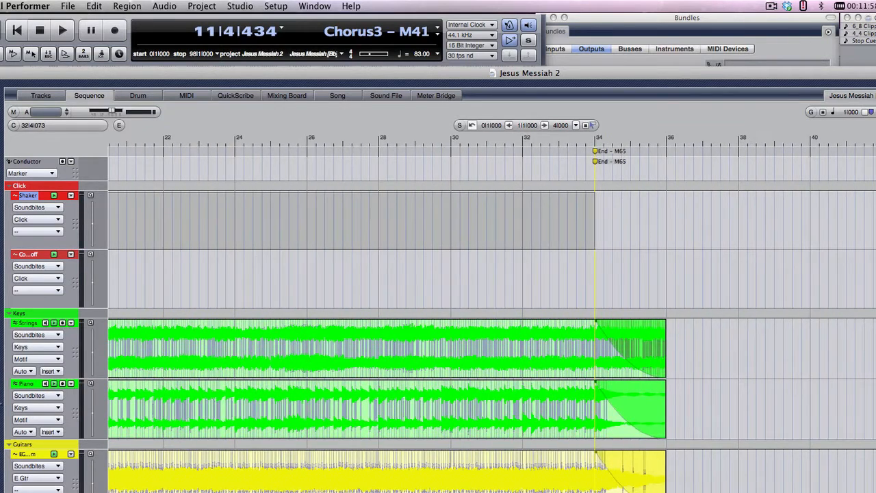
pyautogui.click(525, 136)
pyautogui.press('space')
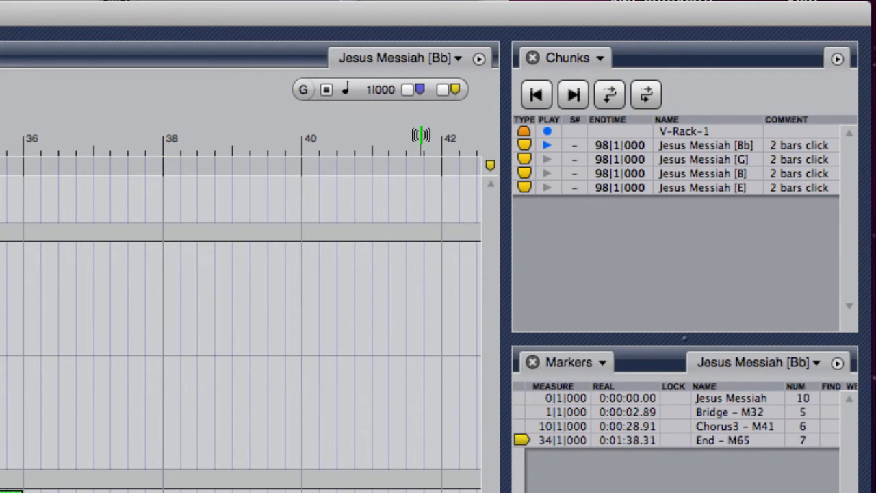
# Set the end time of the Jesus Messiah [Bb] chunk to measure 36.
pyautogui.doubleClick(603, 146)
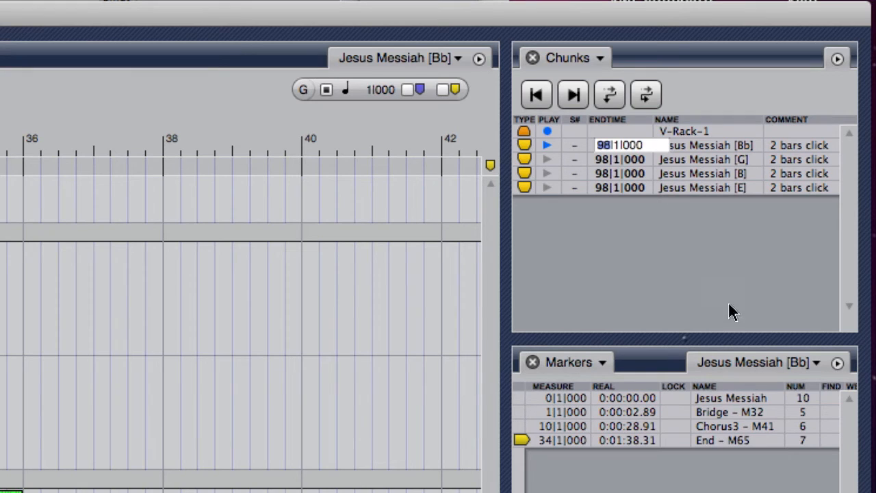
pyautogui.write('36')
pyautogui.press('Return')
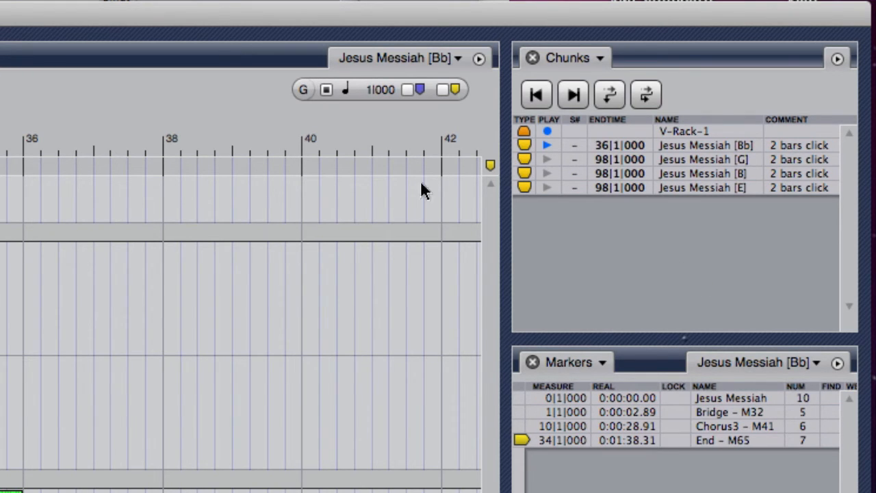